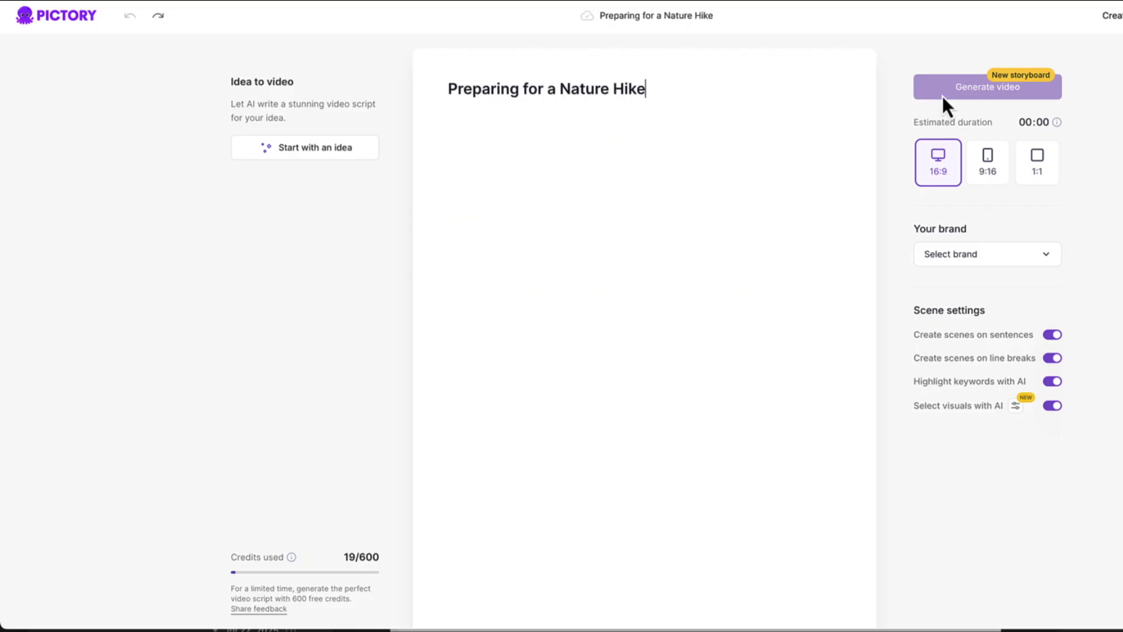
Step: Paste the hiking script and generate a script from the idea '5 tips to prepare for a nature hike'
{"action": "key", "text": "ctrl+v"}
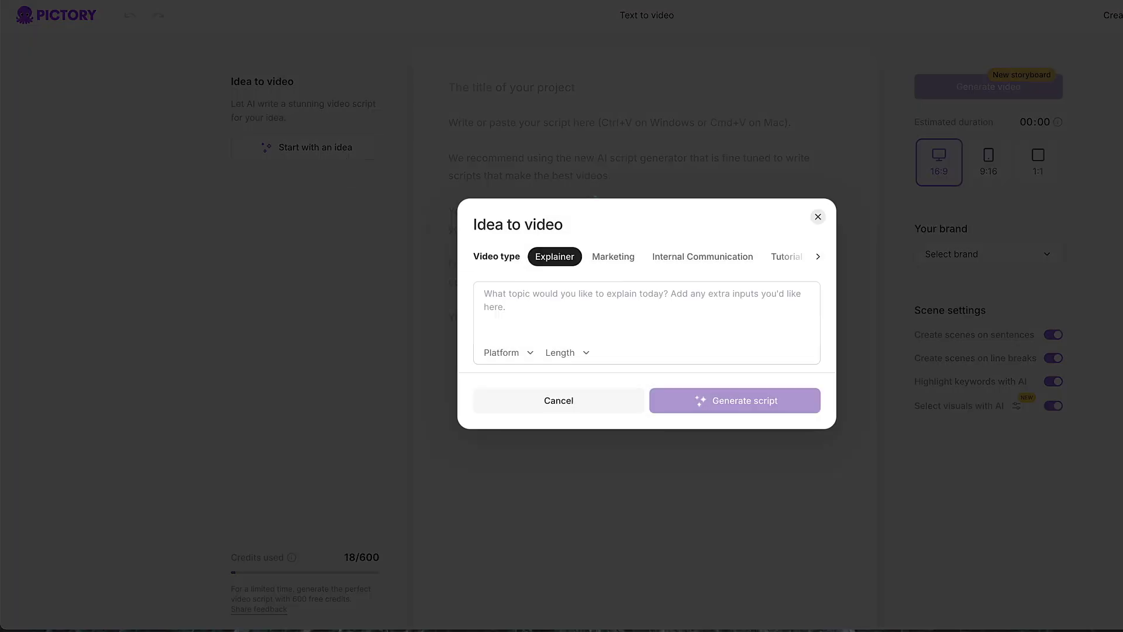
{"action": "type", "text": "5 tip"}
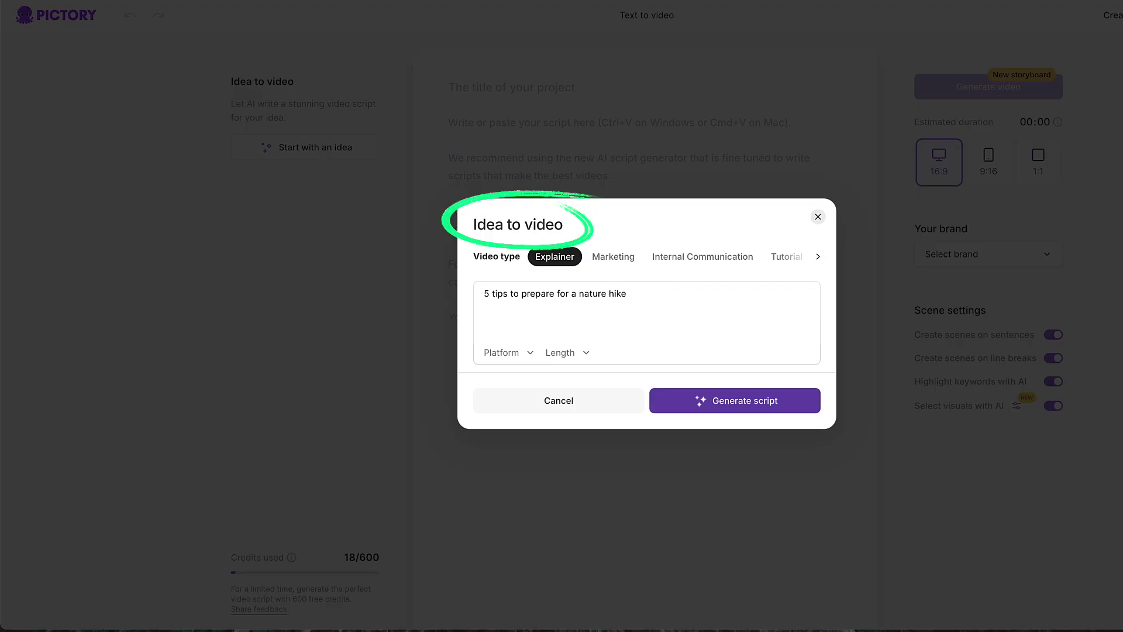
{"action": "type", "text": "s to prepare for a nature hike"}
{"action": "left_click", "coordinate": [704, 404]}
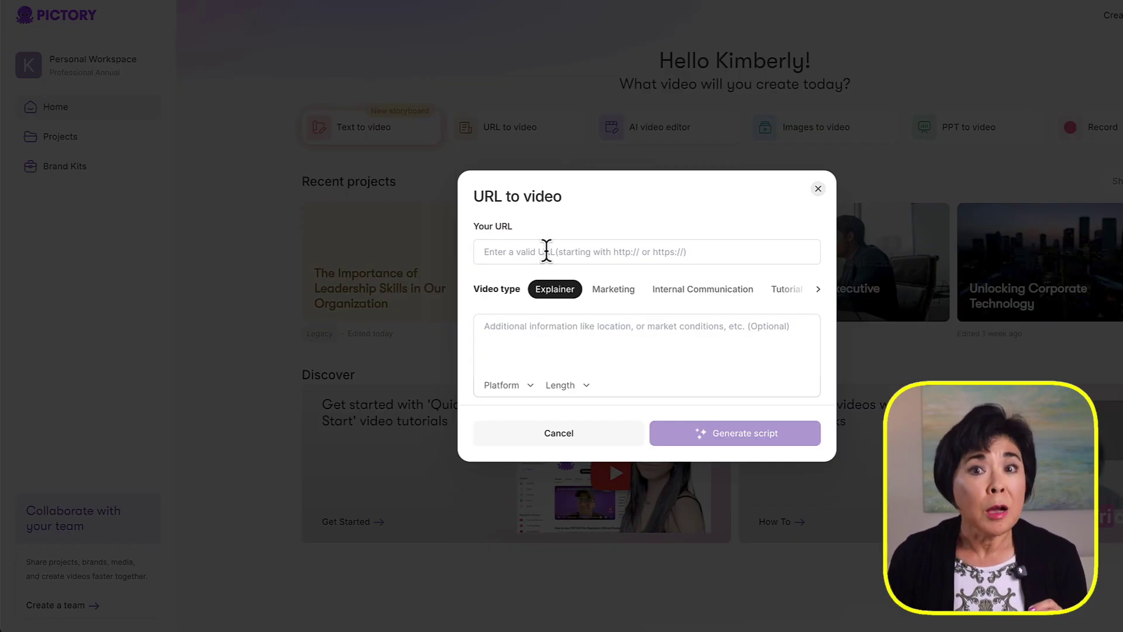
Step: Turn the pasted leadership article URL into a Tutorial script and build its storyboard video
{"action": "left_click", "coordinate": [547, 252]}
{"action": "type", "text": "https://www.theinteractivestory.com/leadership-training"}
{"action": "left_click", "coordinate": [786, 288]}
{"action": "left_click", "coordinate": [761, 433]}
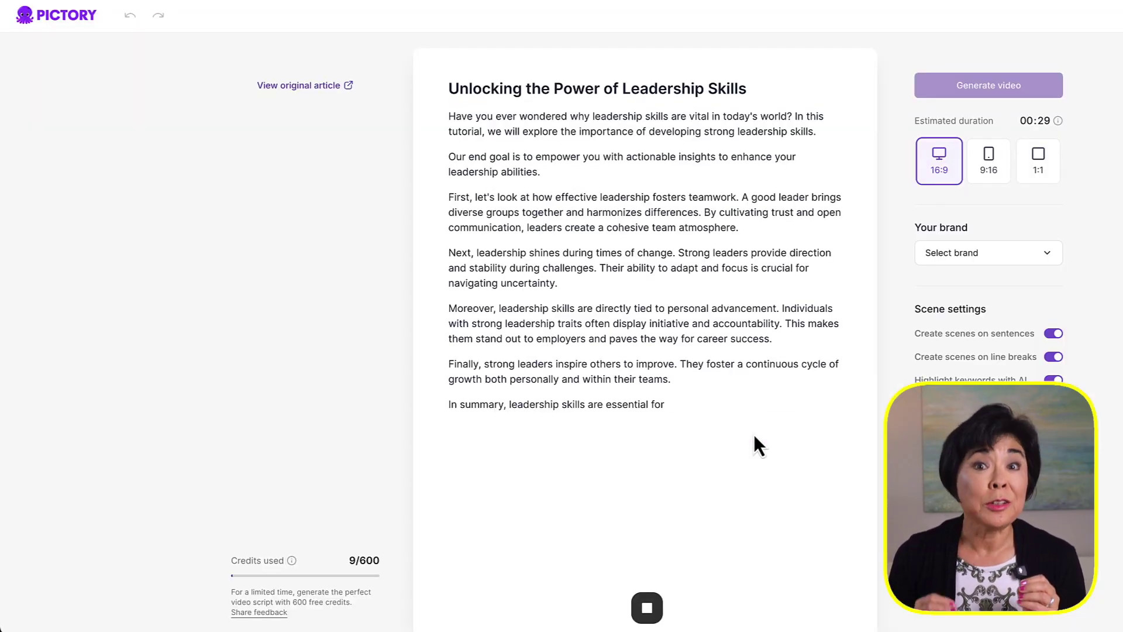
{"action": "left_click", "coordinate": [983, 84]}
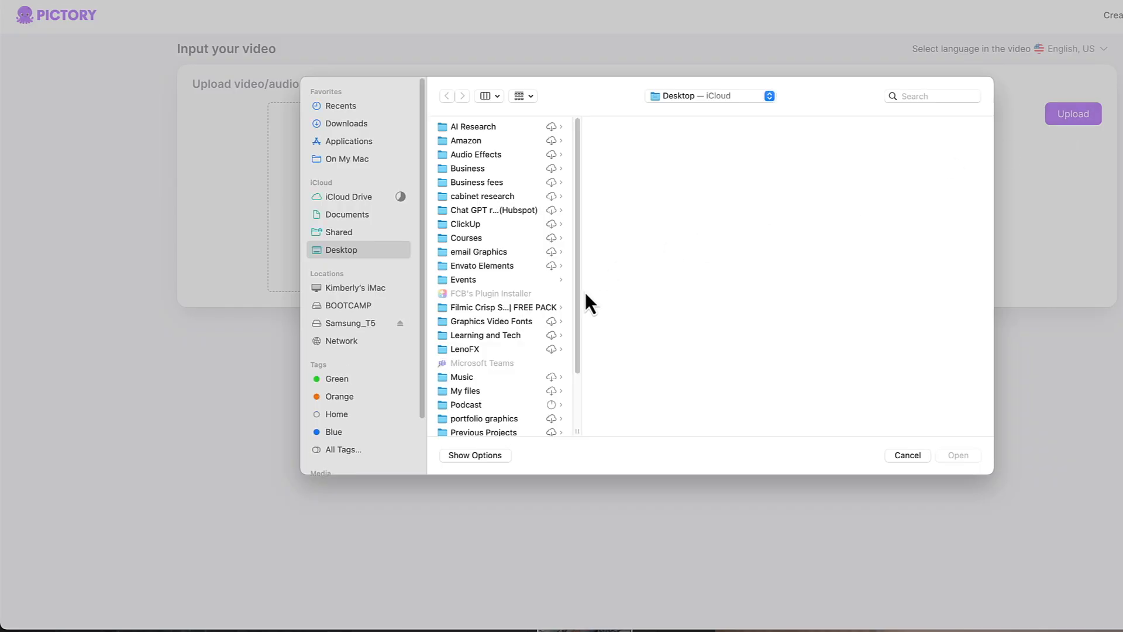
Step: Upload The_Productivity_Paradox.mp4 and remove its filler words and silences over 2 seconds
{"action": "scroll", "coordinate": [577, 334], "scroll_direction": "down", "scroll_amount": 3}
{"action": "left_click", "coordinate": [503, 406]}
{"action": "left_click", "coordinate": [958, 455]}
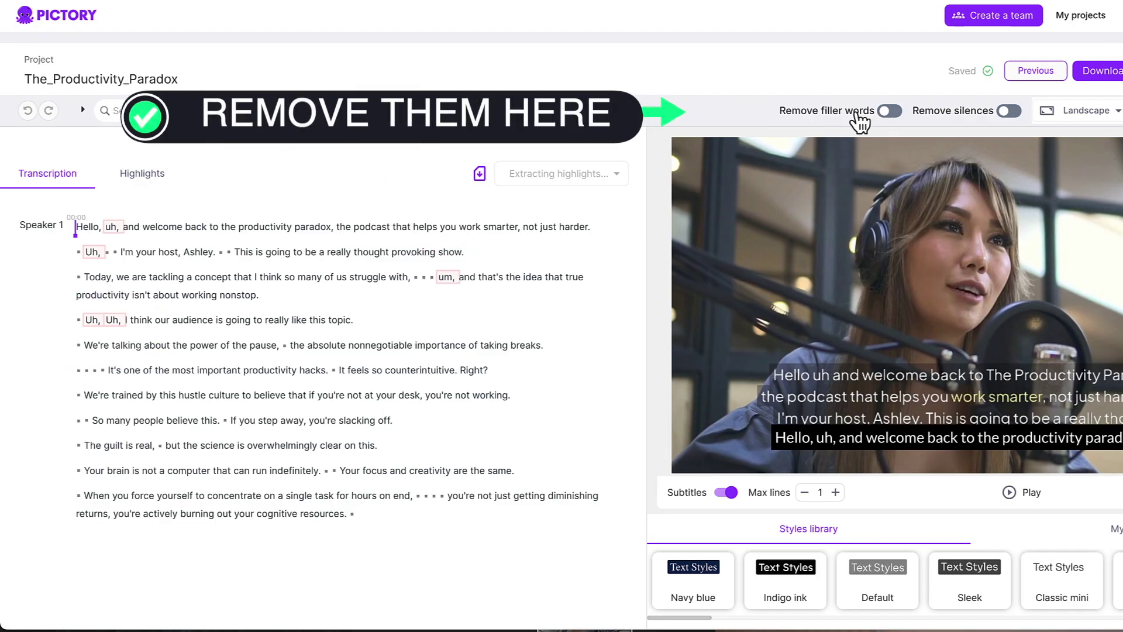
{"action": "left_click", "coordinate": [887, 112]}
{"action": "left_click", "coordinate": [1012, 111]}
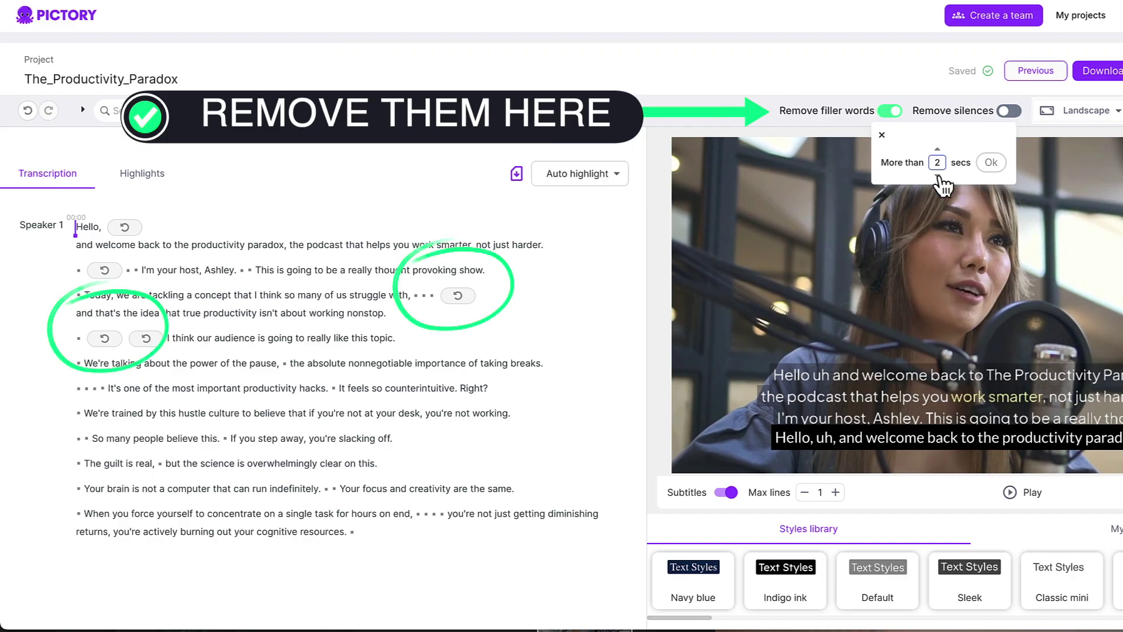
{"action": "left_click", "coordinate": [992, 164]}
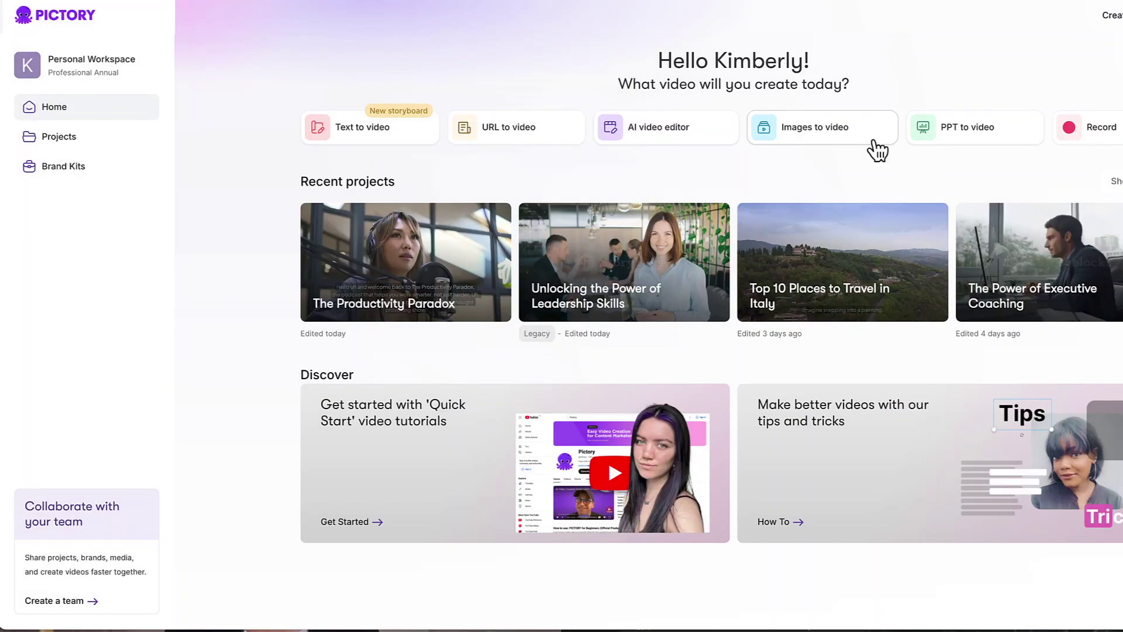
Step: Upload six images in Images to video and proceed to the slideshow storyboard
{"action": "left_click", "coordinate": [868, 138]}
{"action": "left_click", "coordinate": [713, 296]}
{"action": "left_click", "coordinate": [492, 196], "text": "shift"}
{"action": "left_click", "coordinate": [957, 455]}
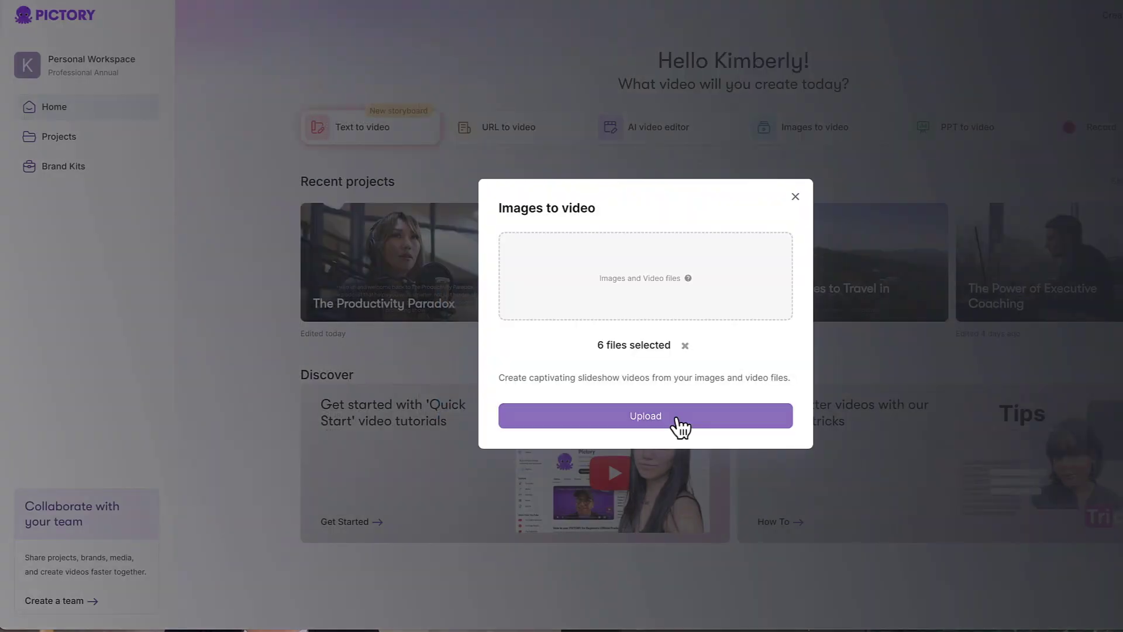
{"action": "left_click", "coordinate": [611, 417]}
{"action": "left_click", "coordinate": [931, 81]}
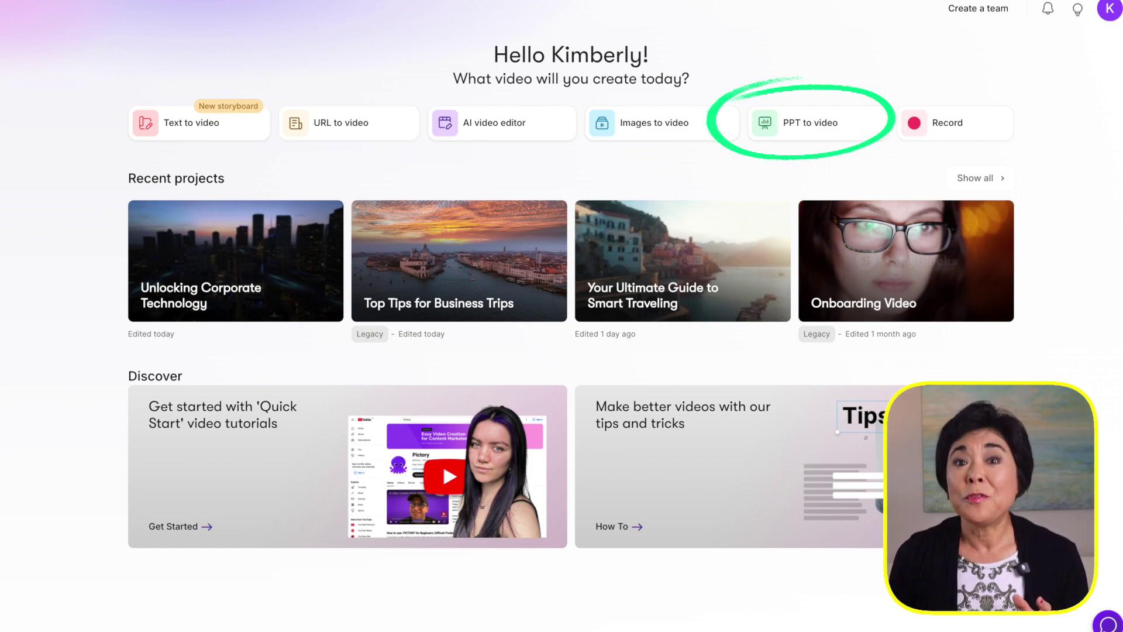
Step: Upload Internal Communications.pptx for PPT to video, then start a Screen only recording
{"action": "left_click", "coordinate": [986, 134]}
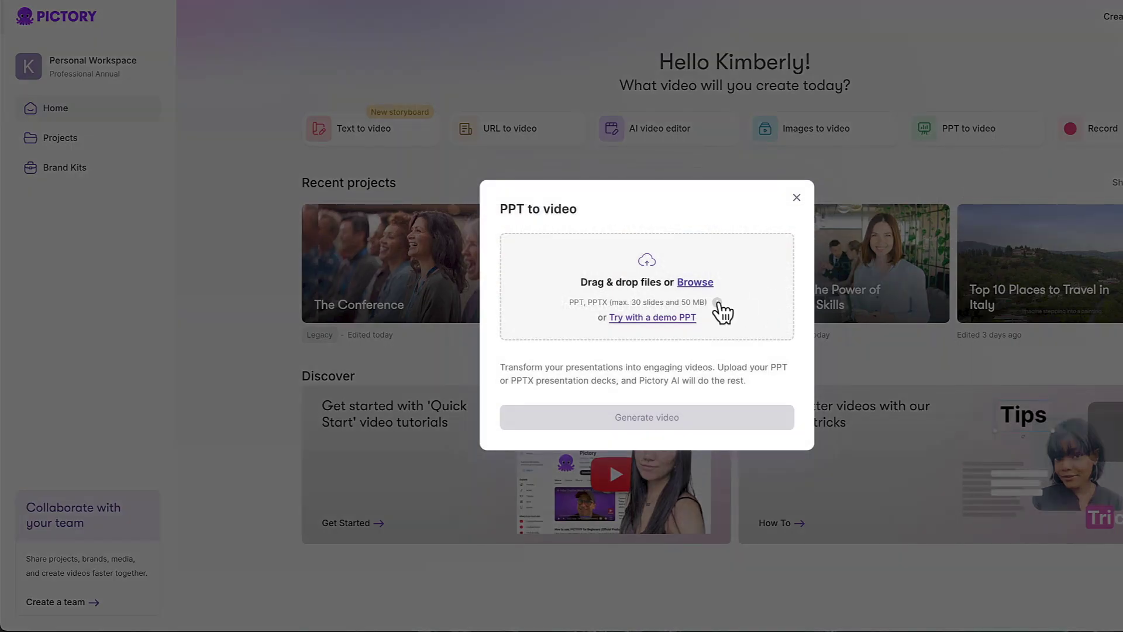
{"action": "left_click", "coordinate": [697, 282]}
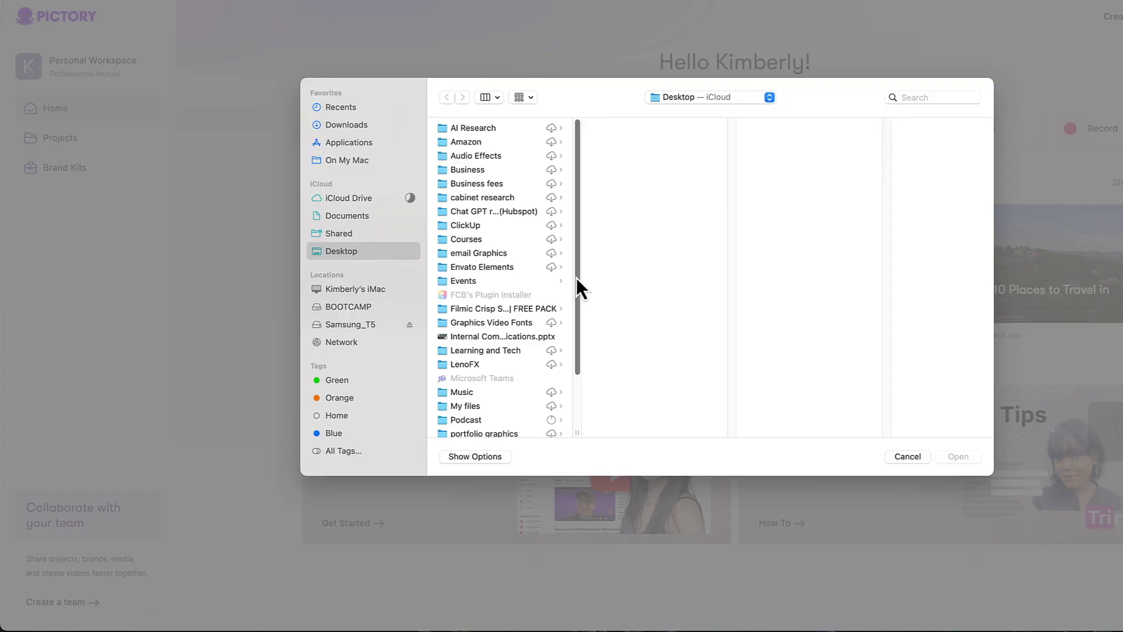
{"action": "left_click", "coordinate": [542, 339]}
{"action": "left_click", "coordinate": [959, 457]}
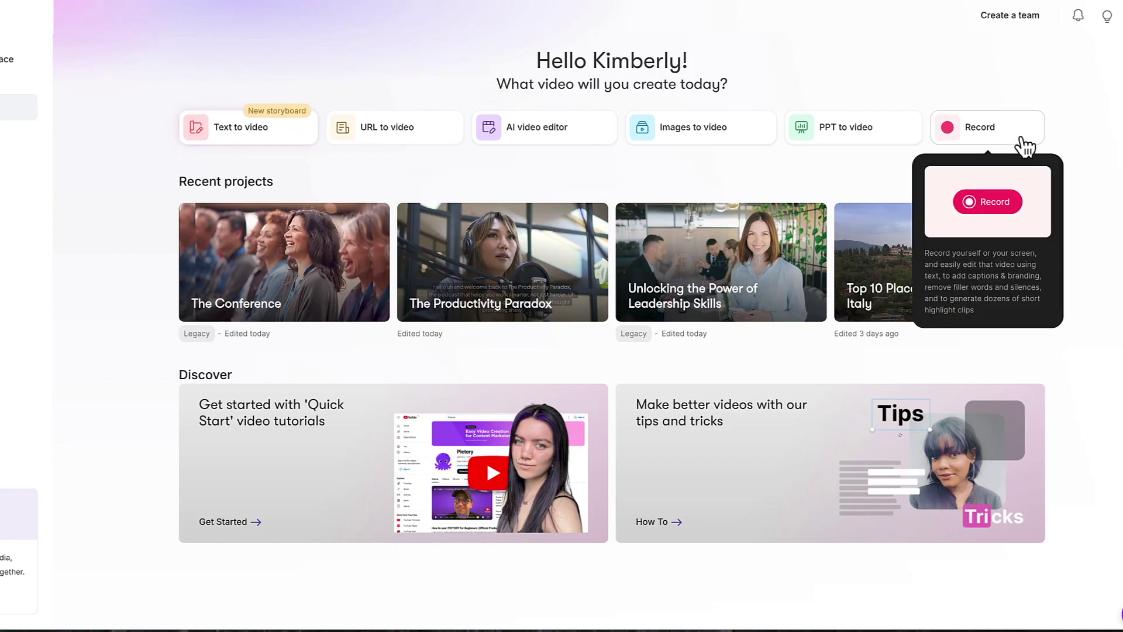
{"action": "left_click", "coordinate": [1023, 147]}
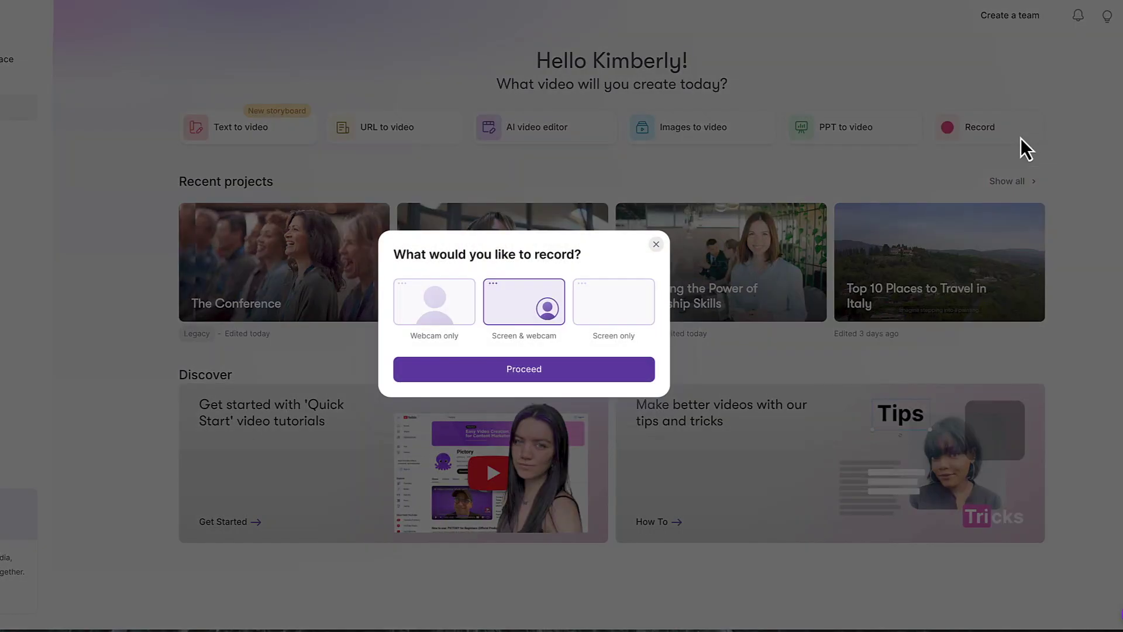
{"action": "left_click", "coordinate": [626, 319]}
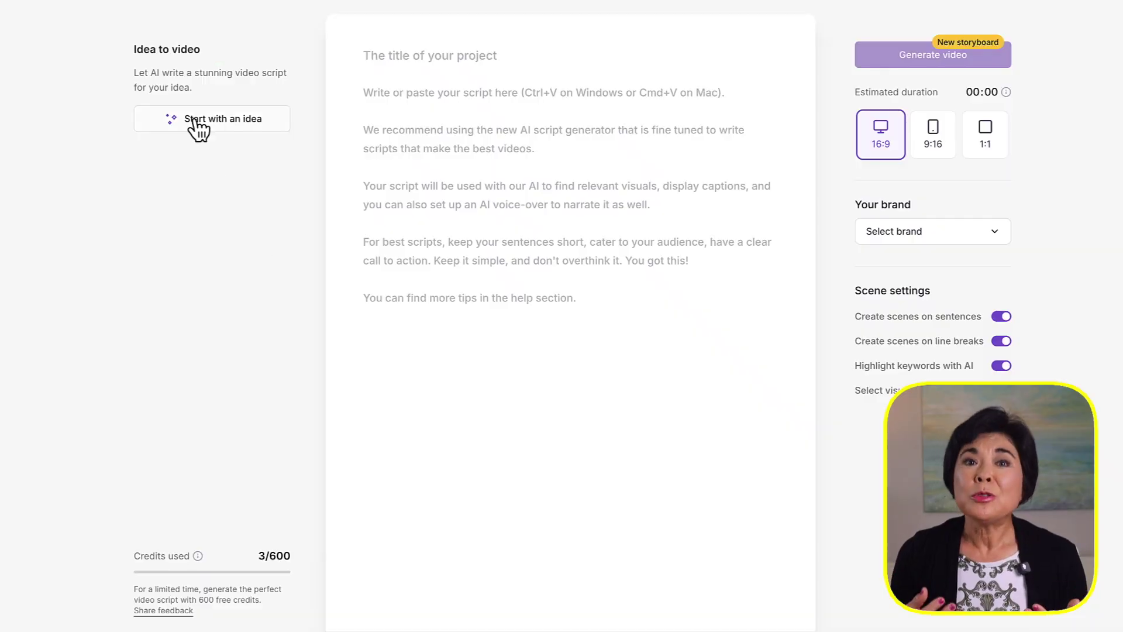
Step: Generate a script for 'Top 10 Places to Travel in Italy' and review Video Type, Platform and Tone options unchanged
{"action": "left_click", "coordinate": [195, 124]}
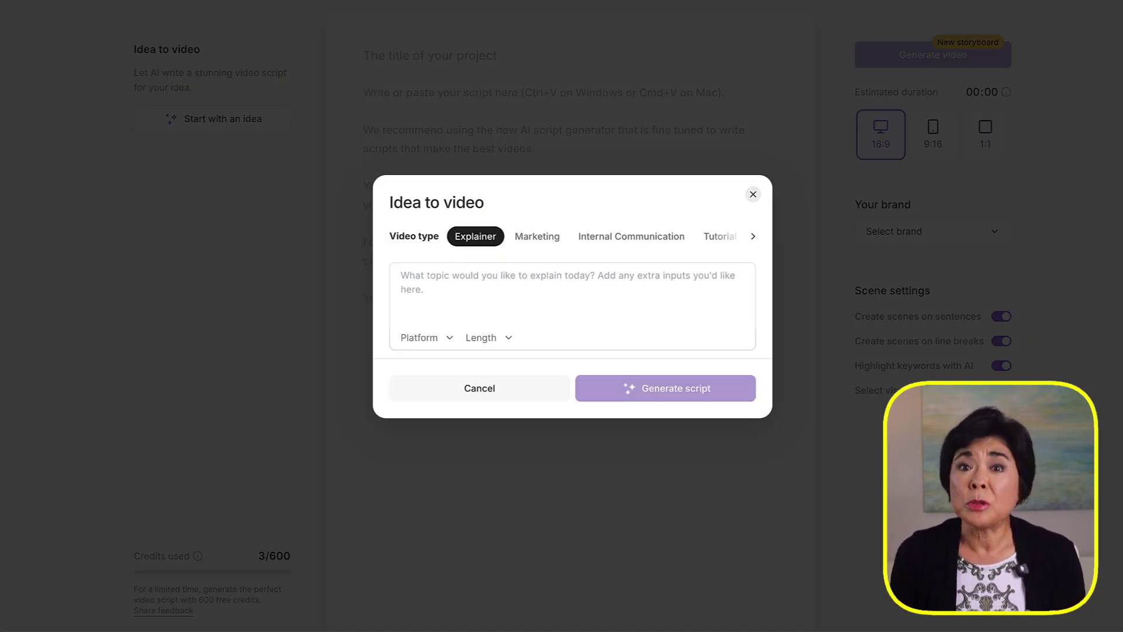
{"action": "type", "text": "T"}
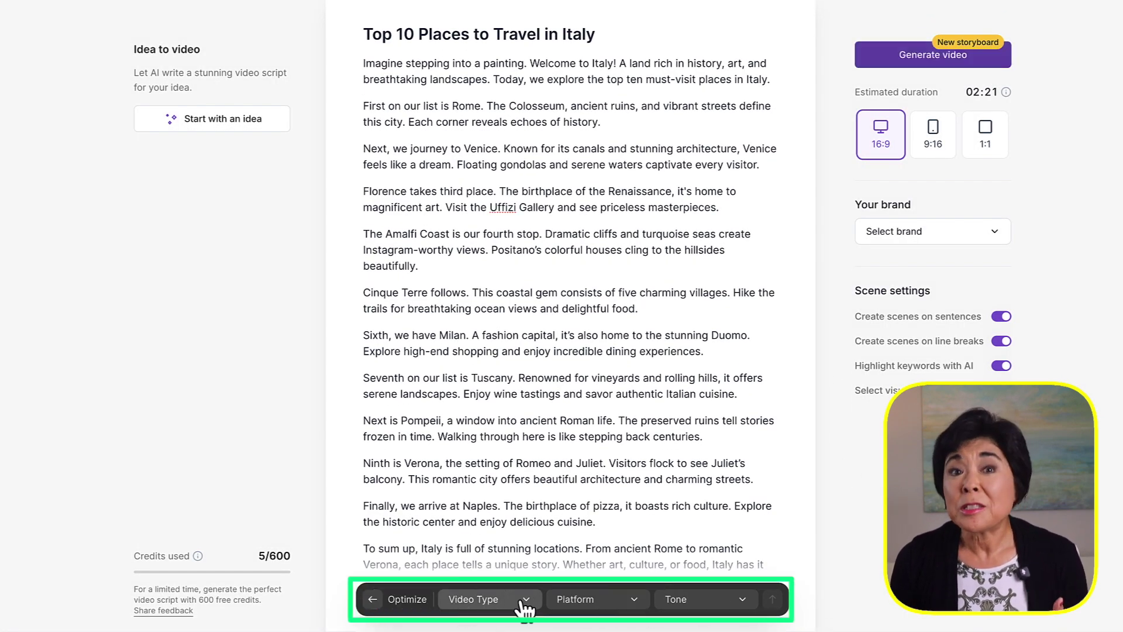
{"action": "left_click", "coordinate": [526, 603]}
{"action": "left_click", "coordinate": [634, 602]}
{"action": "left_click", "coordinate": [743, 602]}
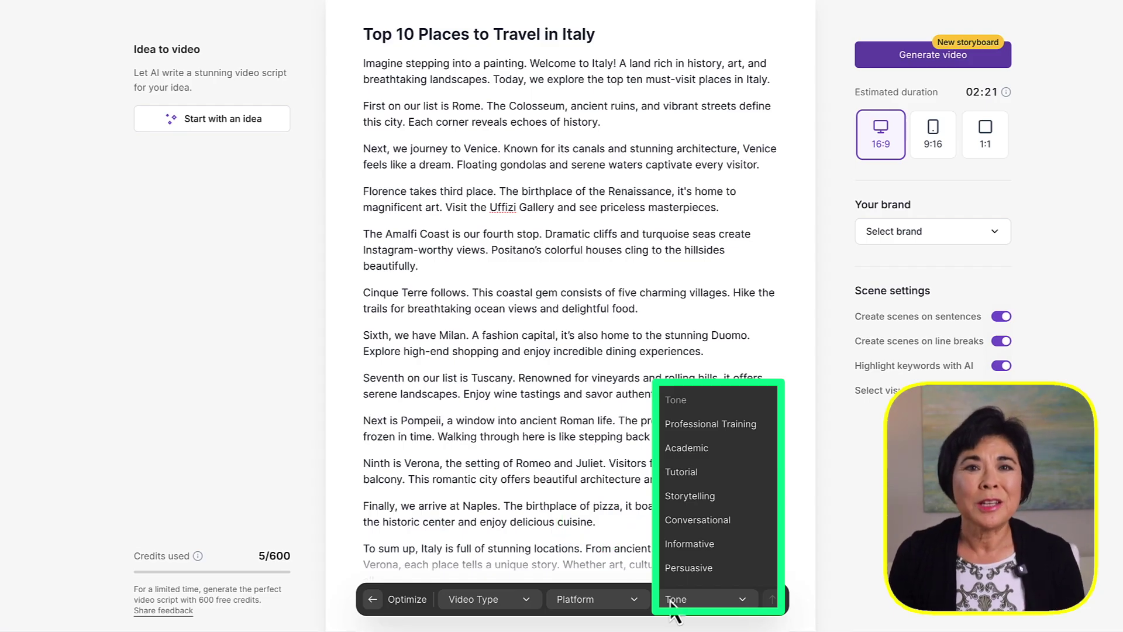
{"action": "left_click", "coordinate": [374, 602]}
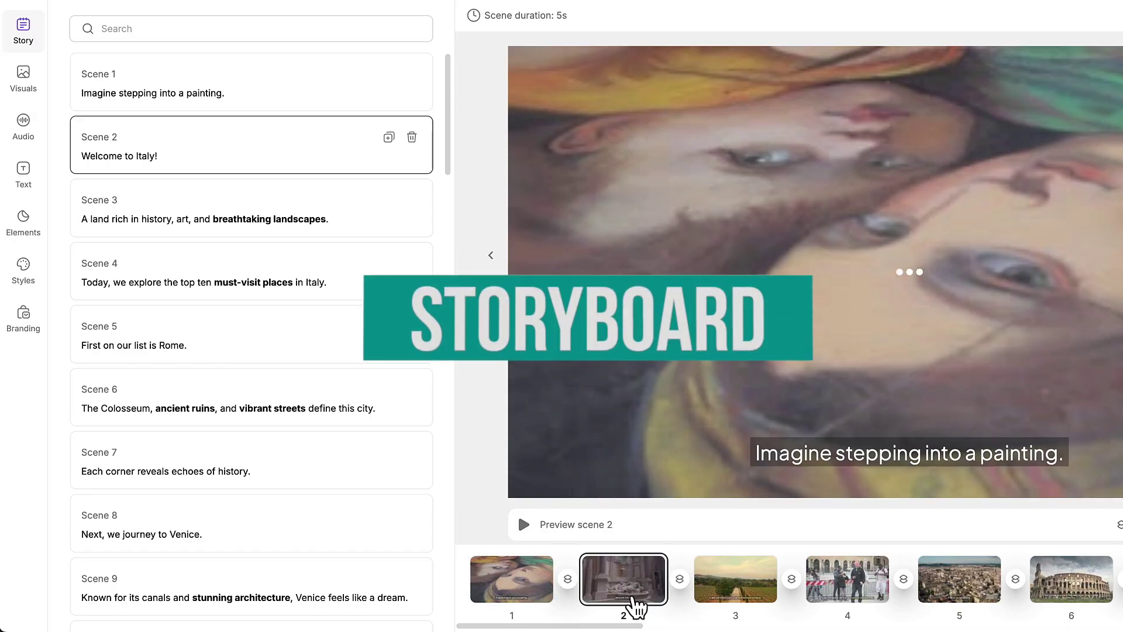
Step: Review scenes 2 and 3, then give scene 1 a misty rock-pillar digital painting from the Library
{"action": "left_click", "coordinate": [633, 606]}
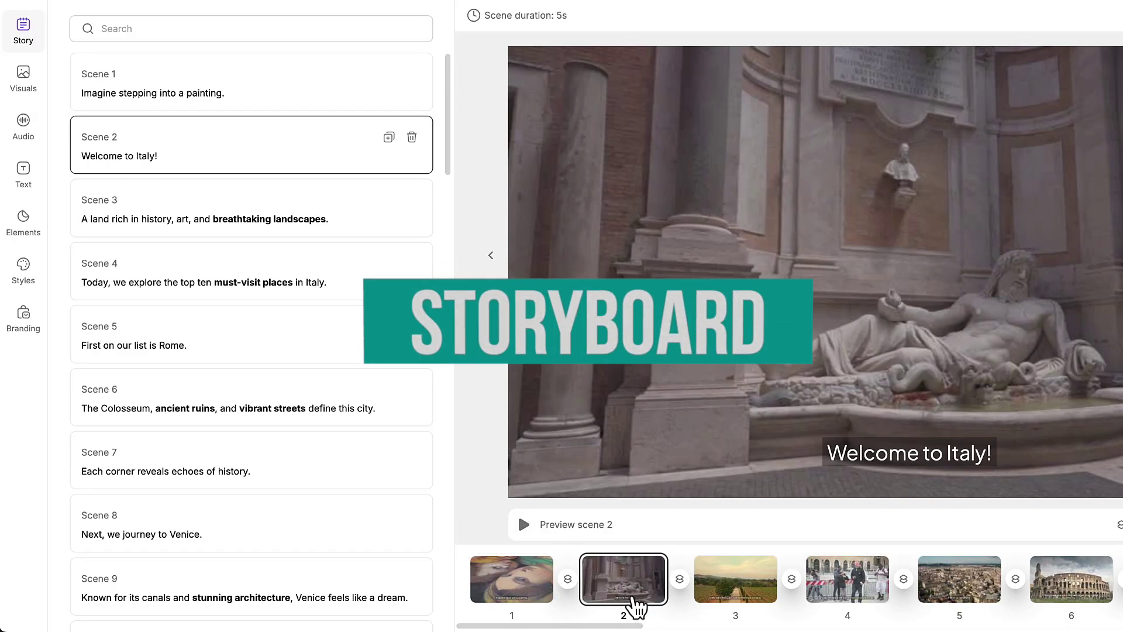
{"action": "left_click", "coordinate": [766, 603]}
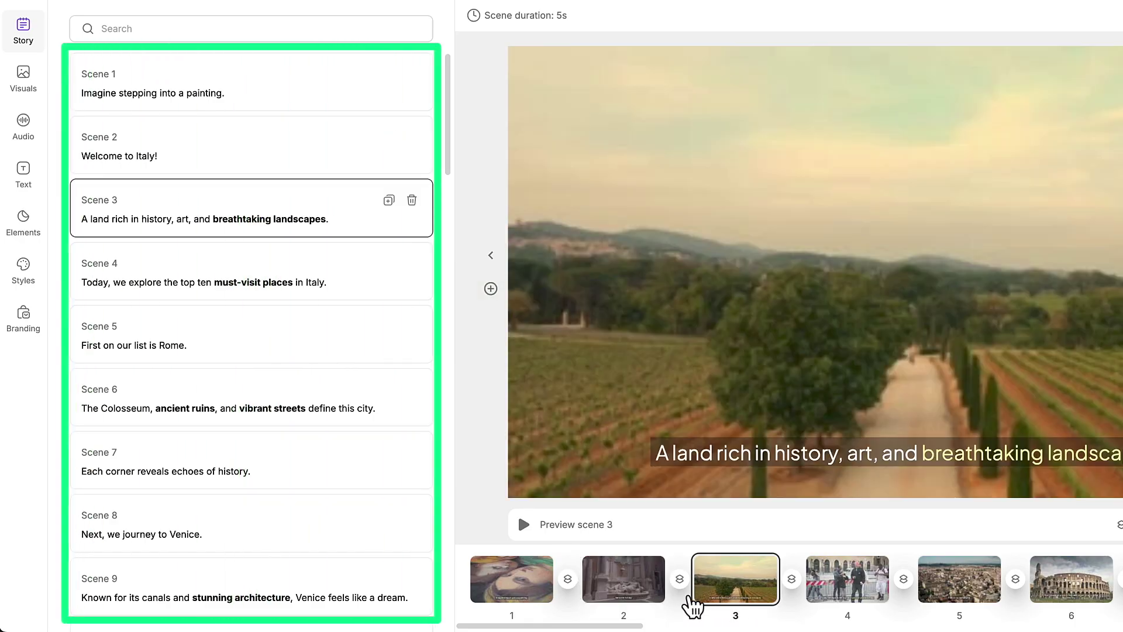
{"action": "left_click", "coordinate": [518, 602]}
{"action": "left_click", "coordinate": [25, 79]}
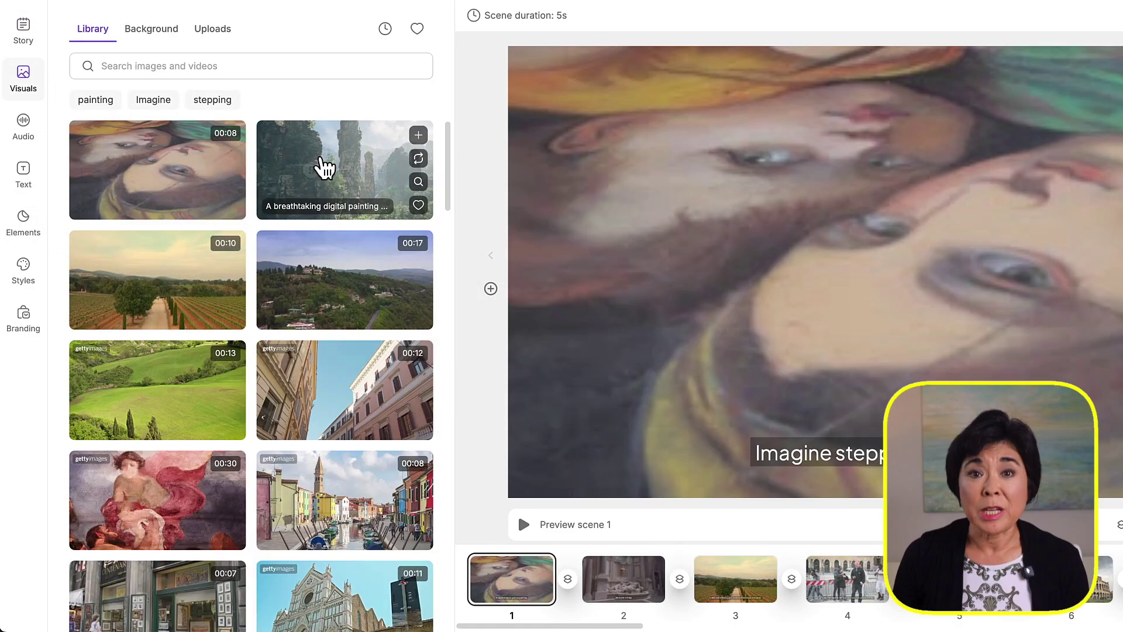
{"action": "left_click", "coordinate": [322, 168]}
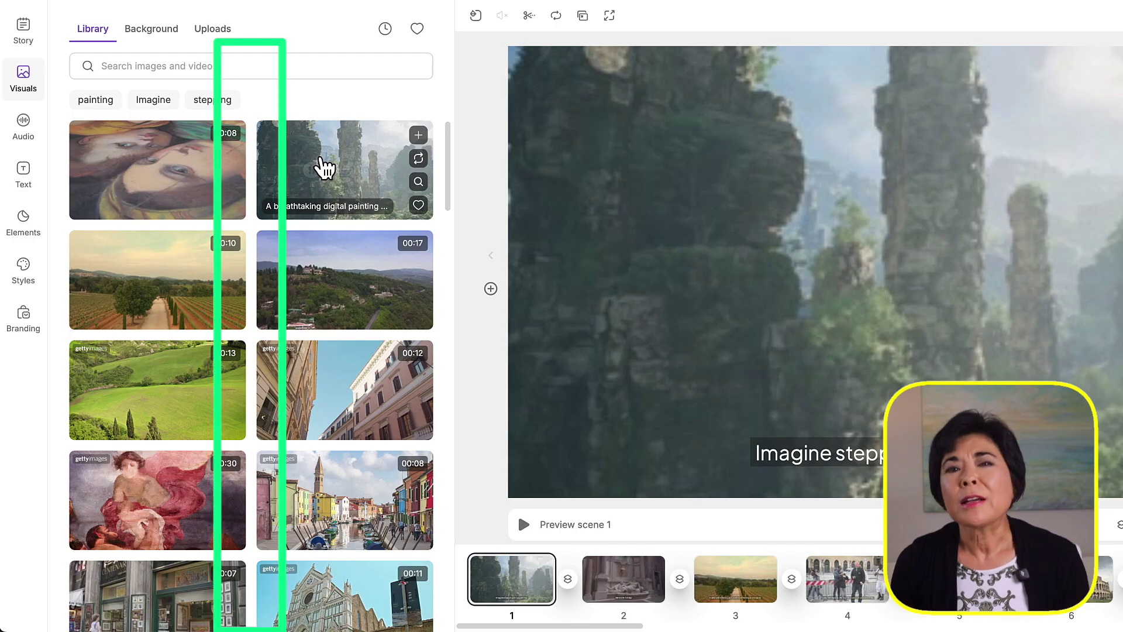
Step: Try several Library clips on scene 1, settling on the aerial hillside landscape, and open Music
{"action": "left_click", "coordinate": [321, 485]}
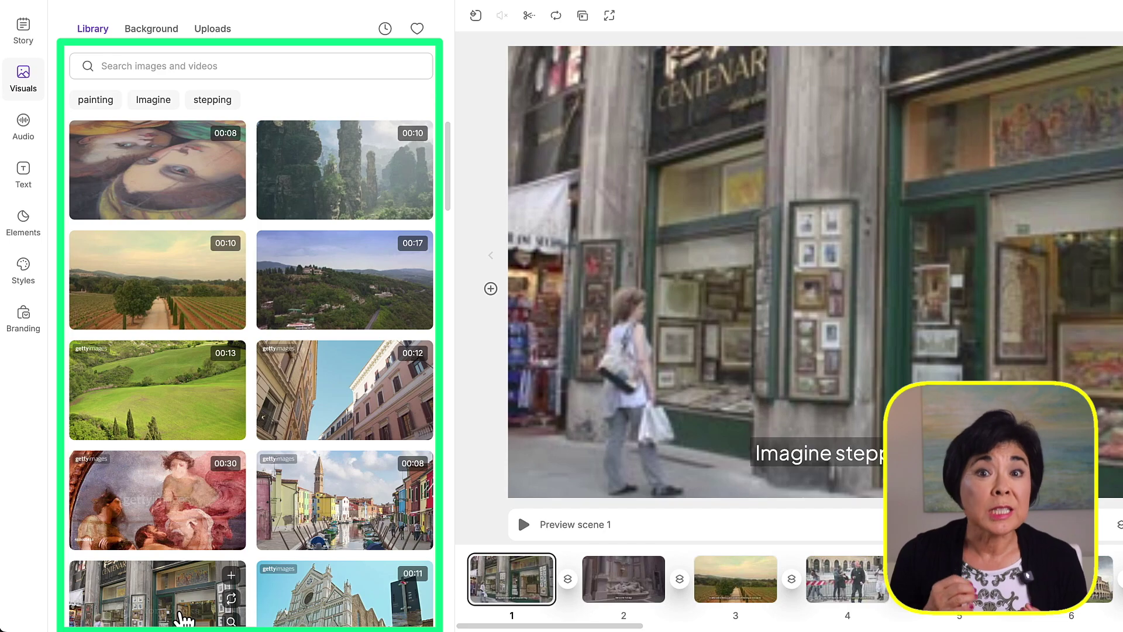
{"action": "left_click", "coordinate": [367, 308]}
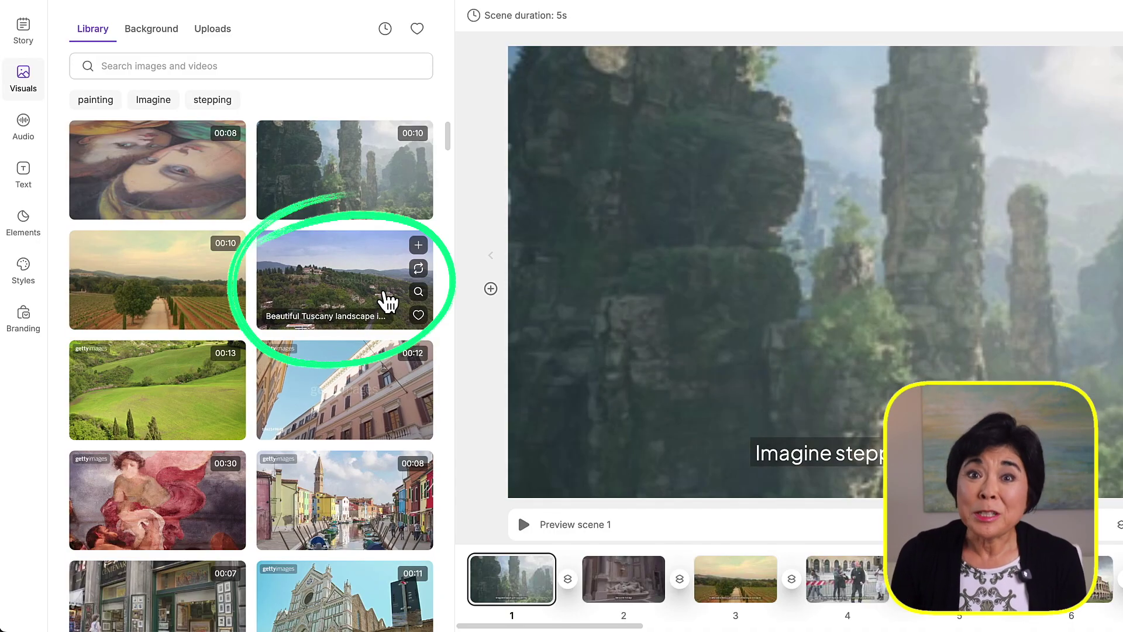
{"action": "left_click", "coordinate": [388, 302]}
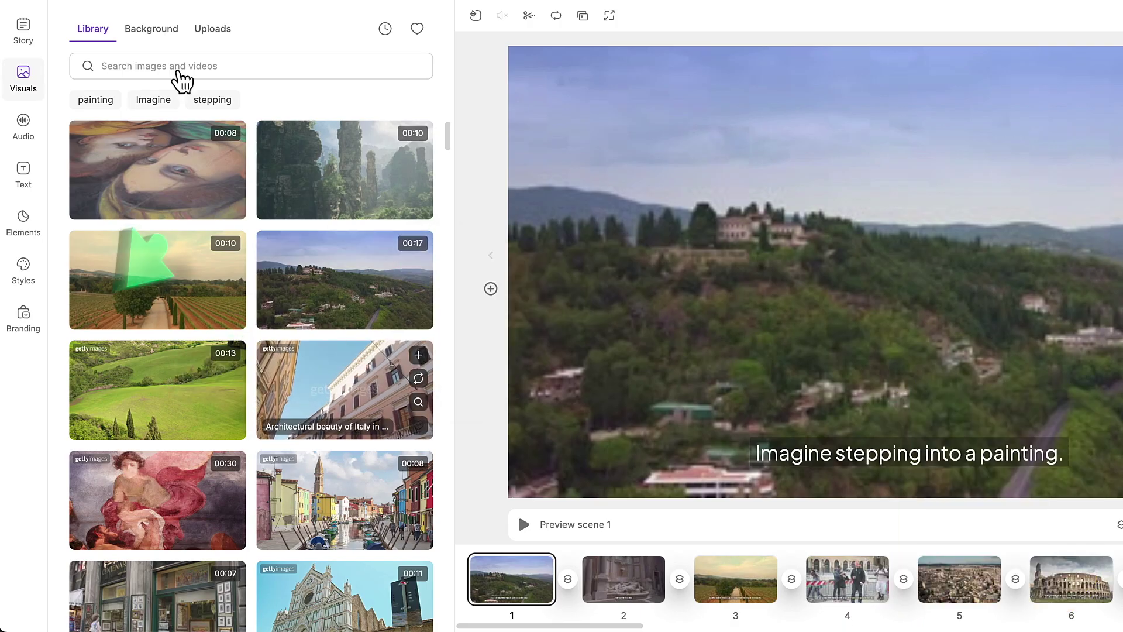
{"action": "left_click", "coordinate": [152, 32]}
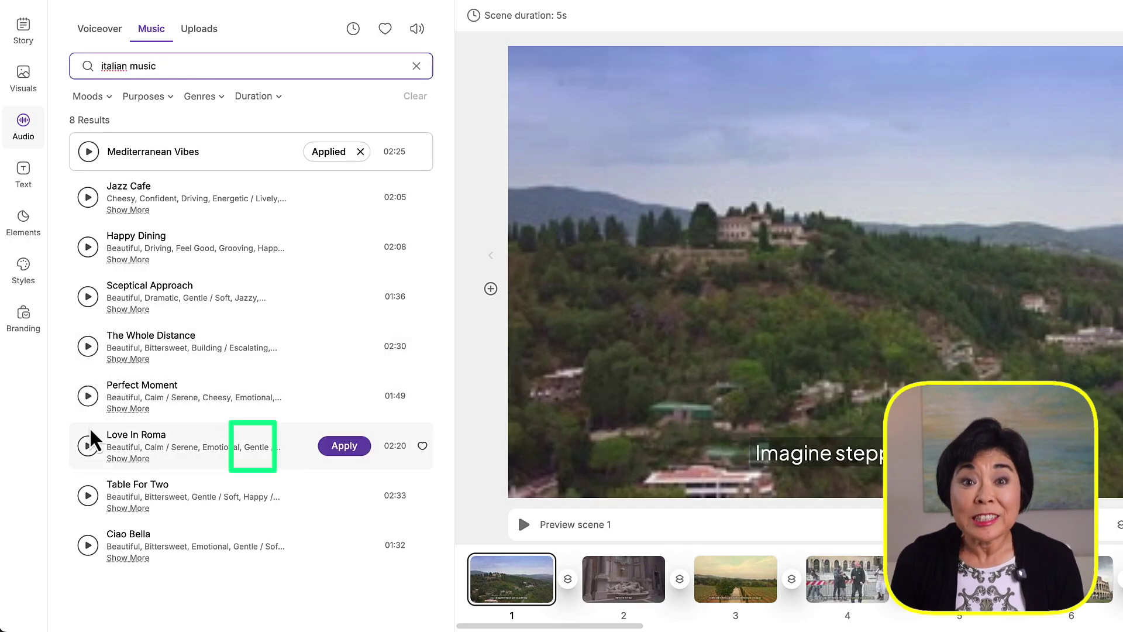
Step: Preview the Love In Roma track from the 'italian music' results
{"action": "left_click", "coordinate": [88, 446]}
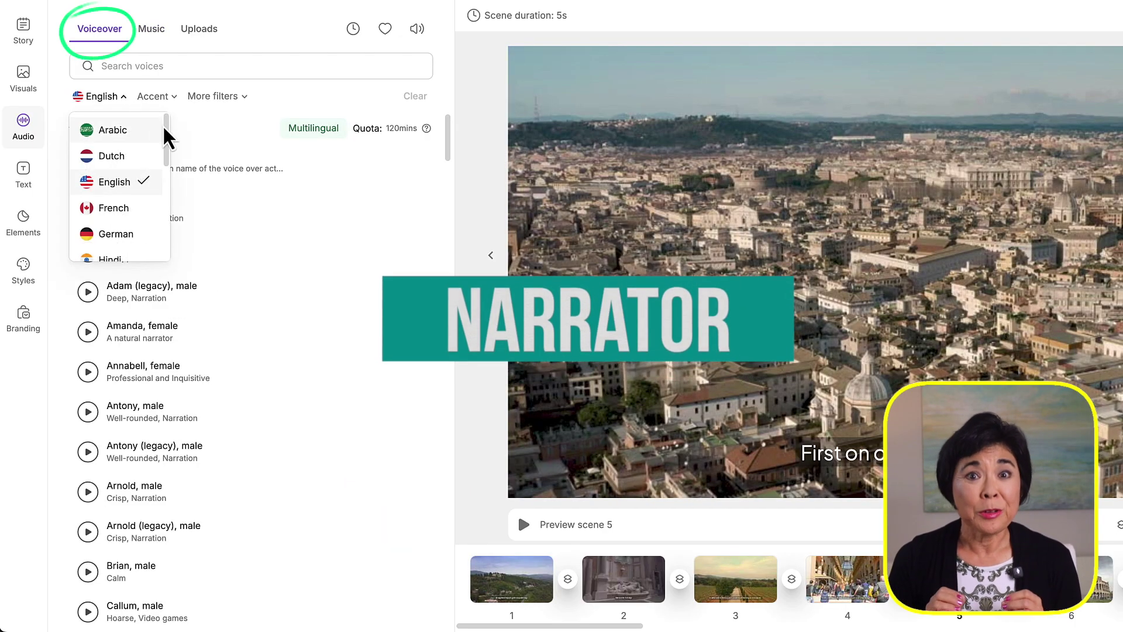
Step: Filter the voiceover voices to female English narrators and preview Annabell
{"action": "left_click_drag", "start_coordinate": [172, 149], "coordinate": [164, 121]}
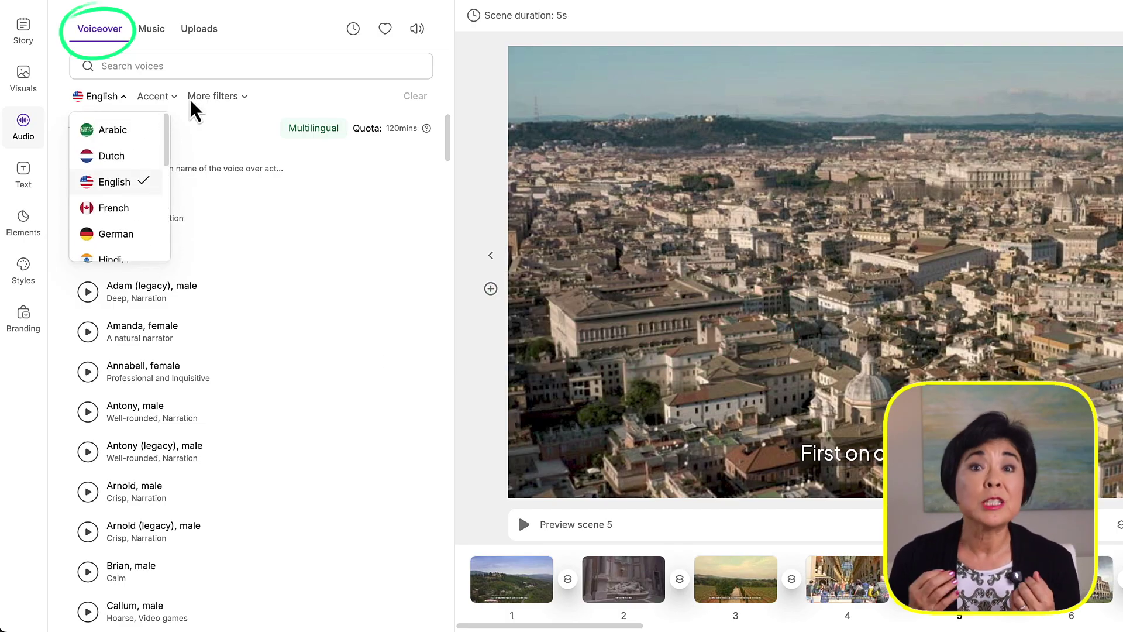
{"action": "left_click", "coordinate": [263, 94]}
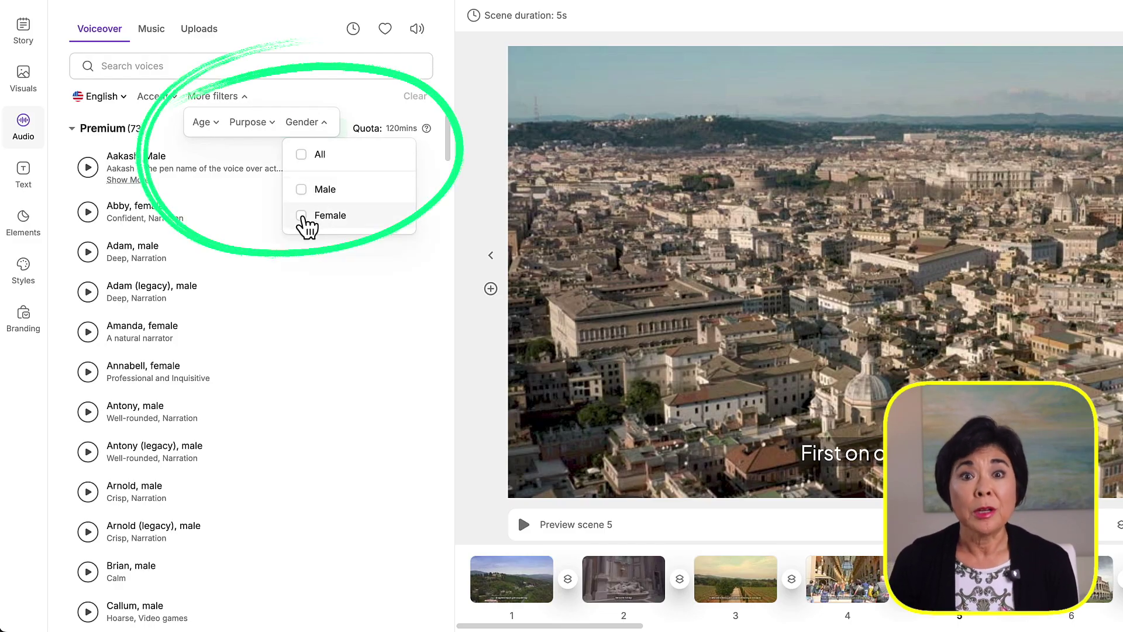
{"action": "left_click", "coordinate": [301, 215]}
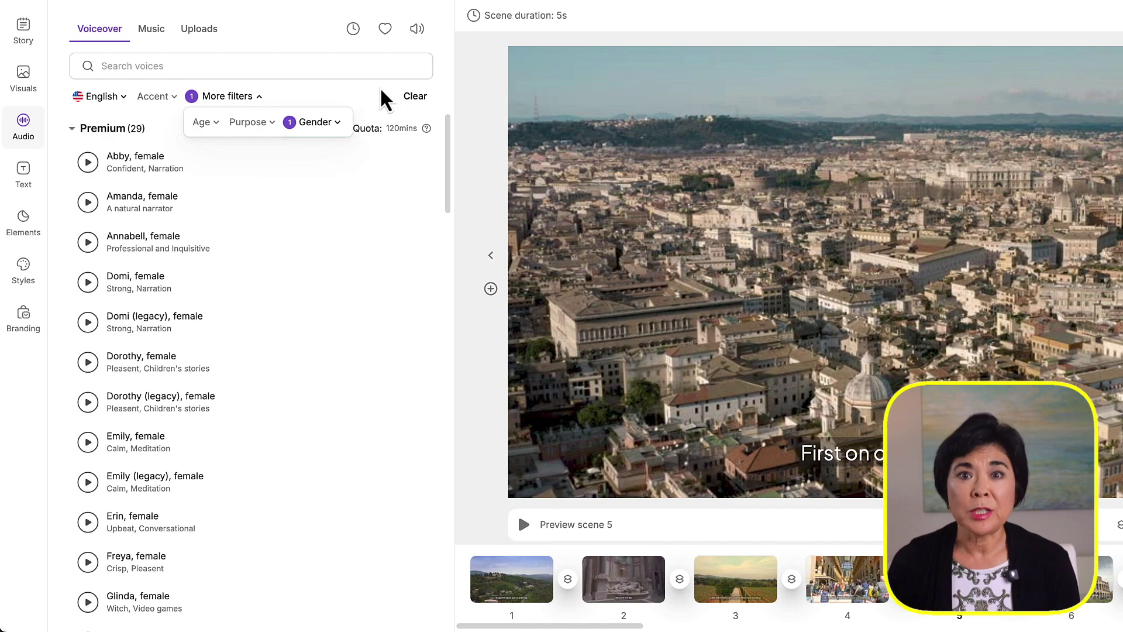
{"action": "left_click_drag", "start_coordinate": [449, 148], "coordinate": [446, 158]}
{"action": "left_click", "coordinate": [88, 175]}
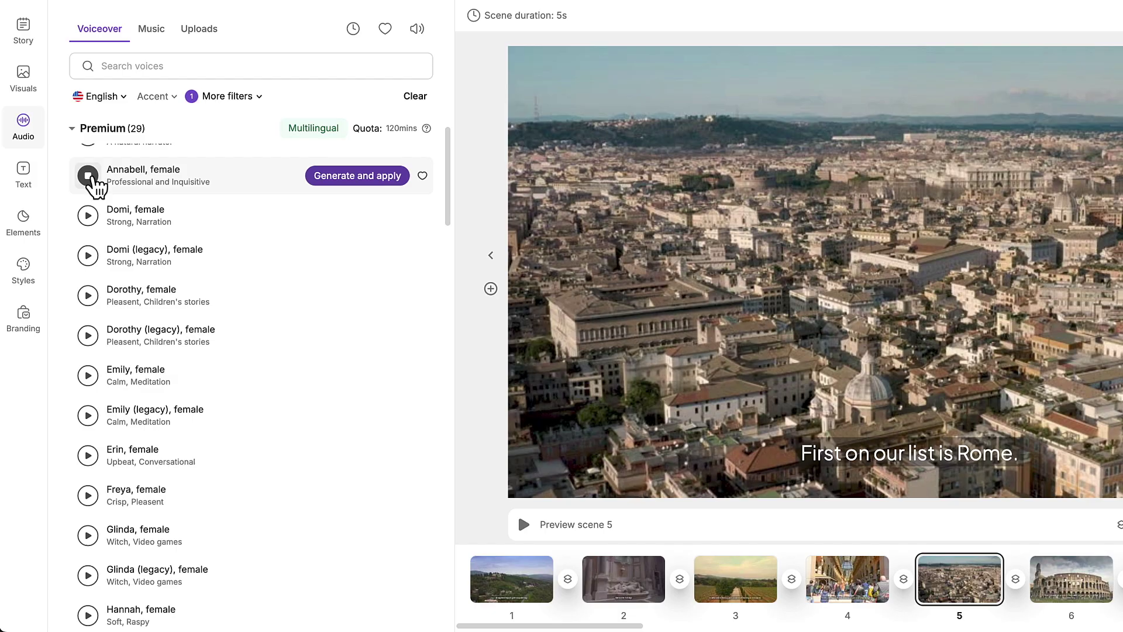
Step: Apply the Matilda voiceover and set music to 10% and voiceover to 33% volume
{"action": "scroll", "coordinate": [91, 579], "scroll_direction": "down", "scroll_amount": 2}
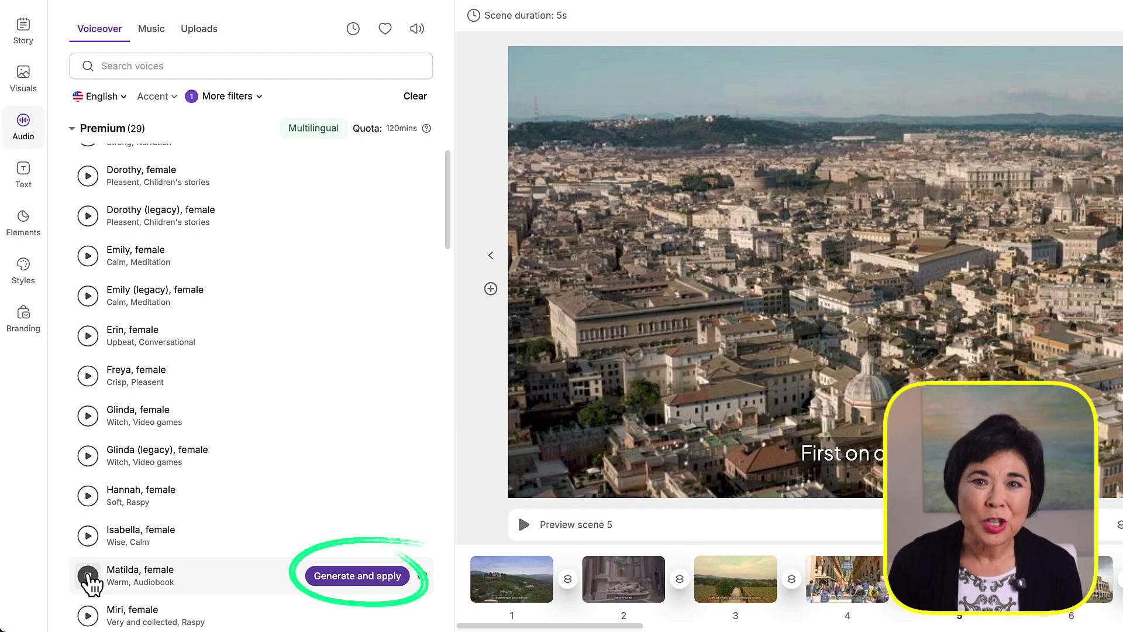
{"action": "left_click", "coordinate": [330, 576]}
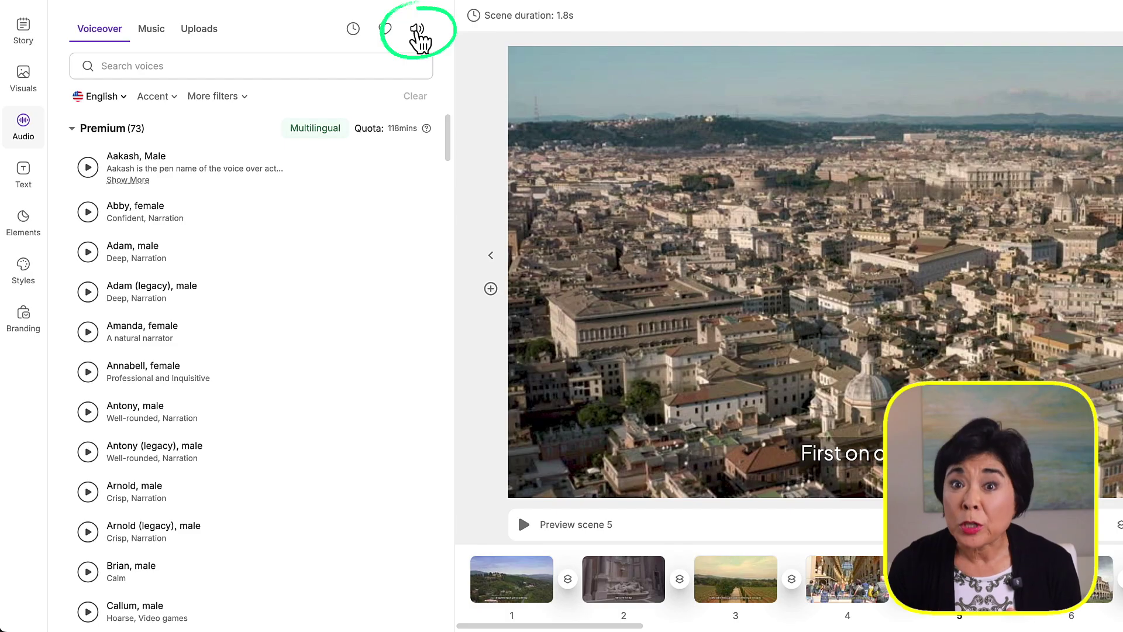
{"action": "left_click", "coordinate": [417, 32]}
{"action": "left_click_drag", "start_coordinate": [340, 153], "coordinate": [313, 154]}
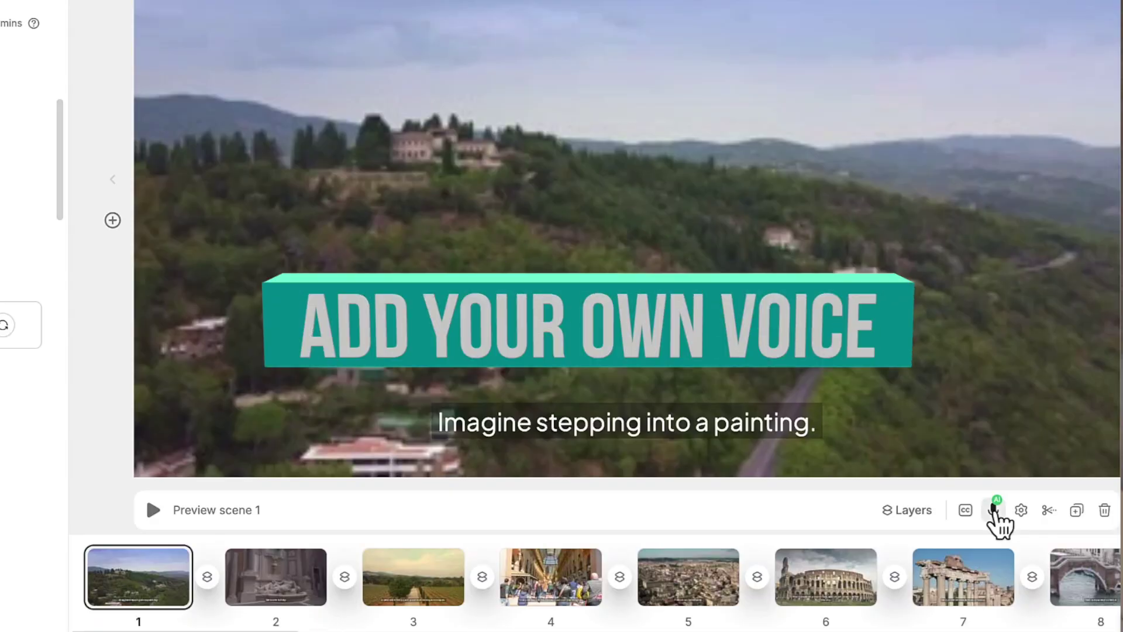
Step: Show scene 1's voiceover menu with upload, record, change and remove options
{"action": "left_click", "coordinate": [994, 510]}
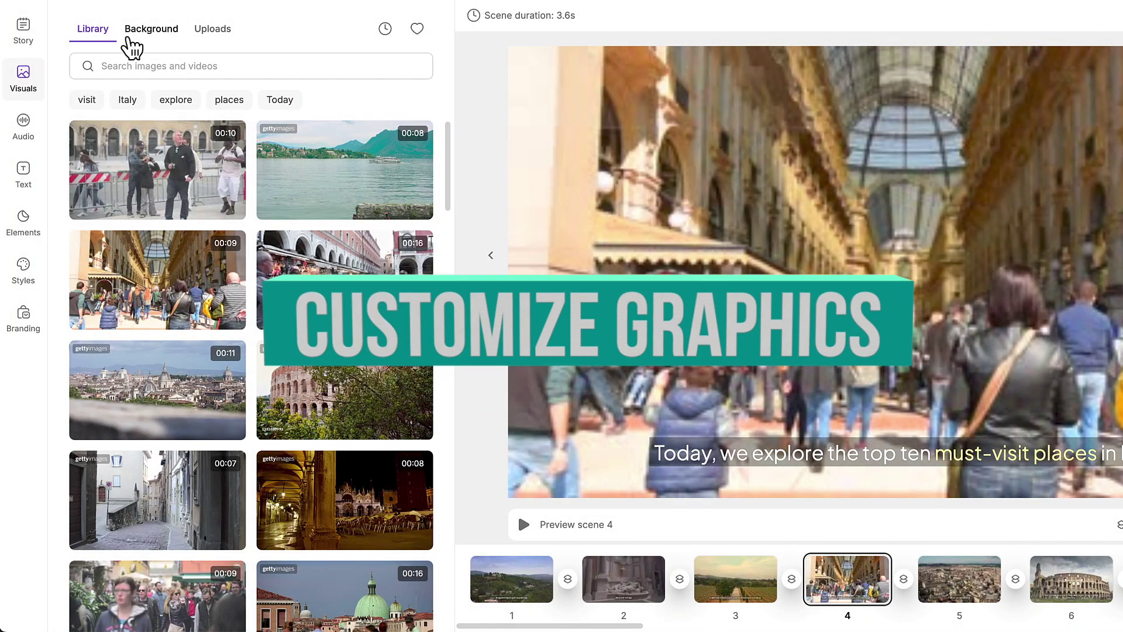
Step: Give scene 4 a pastel texture background and a 'My Title Goes Here' heading, hiding its captions
{"action": "left_click", "coordinate": [126, 45]}
{"action": "left_click", "coordinate": [376, 396]}
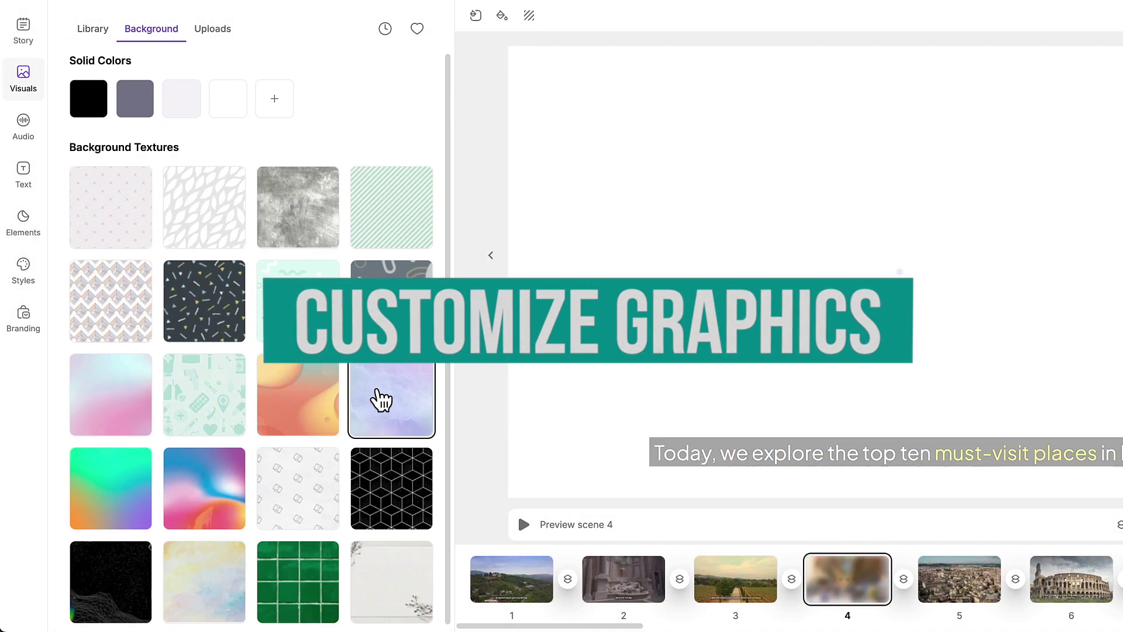
{"action": "left_click", "coordinate": [23, 176]}
{"action": "left_click", "coordinate": [123, 104]}
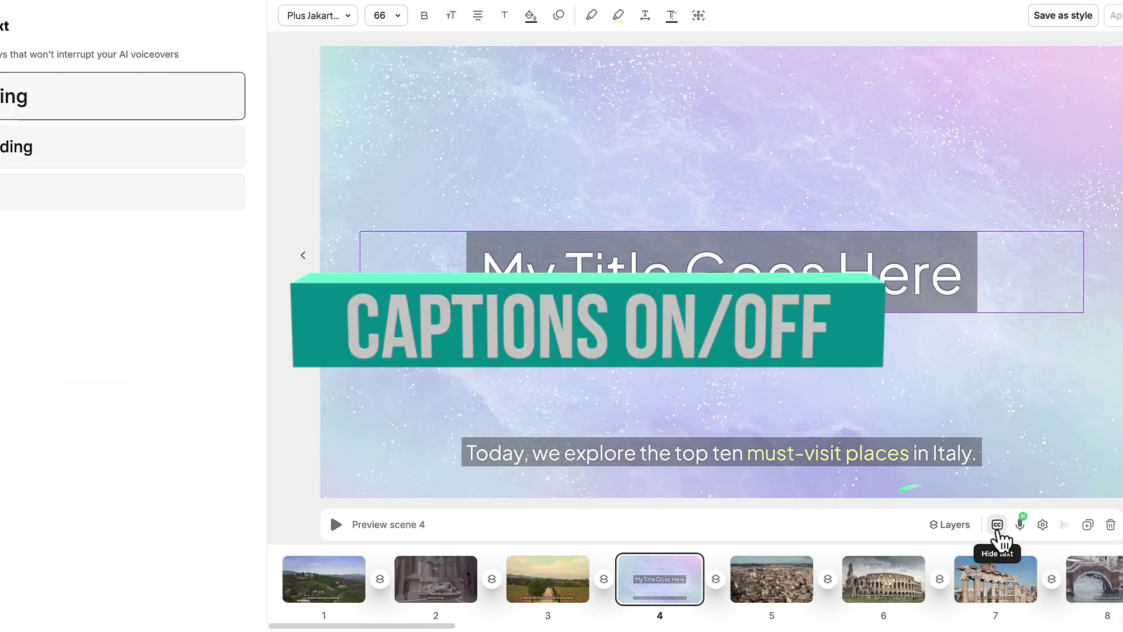
{"action": "left_click", "coordinate": [998, 535]}
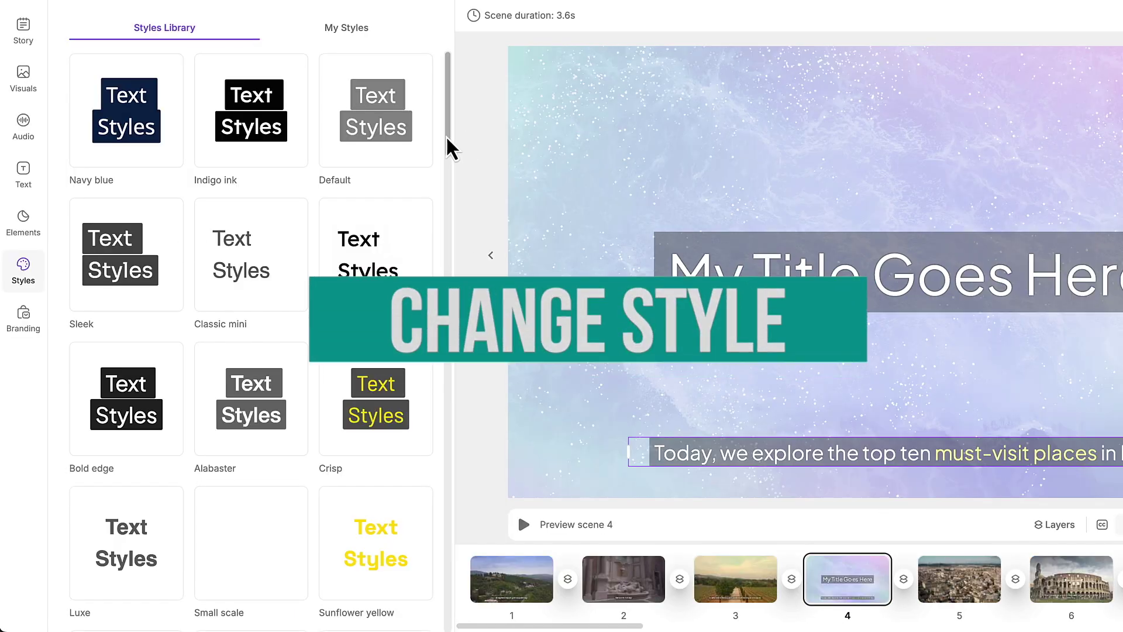
Step: Start a new brand kit from the Branding panel
{"action": "scroll", "coordinate": [451, 146], "scroll_direction": "down", "scroll_amount": 5}
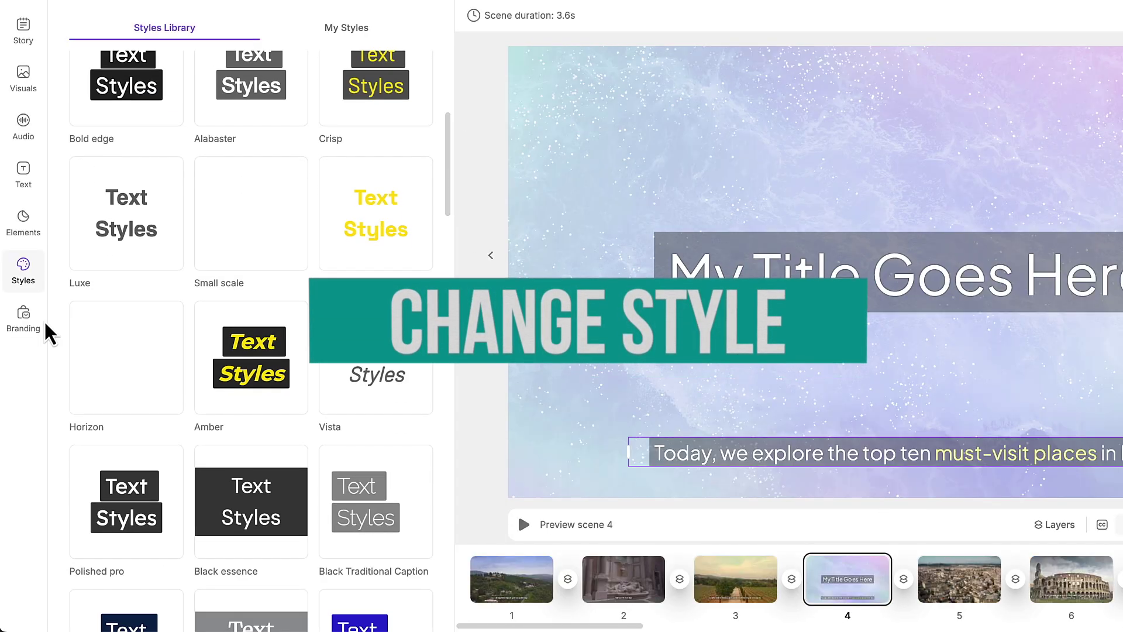
{"action": "left_click", "coordinate": [28, 327]}
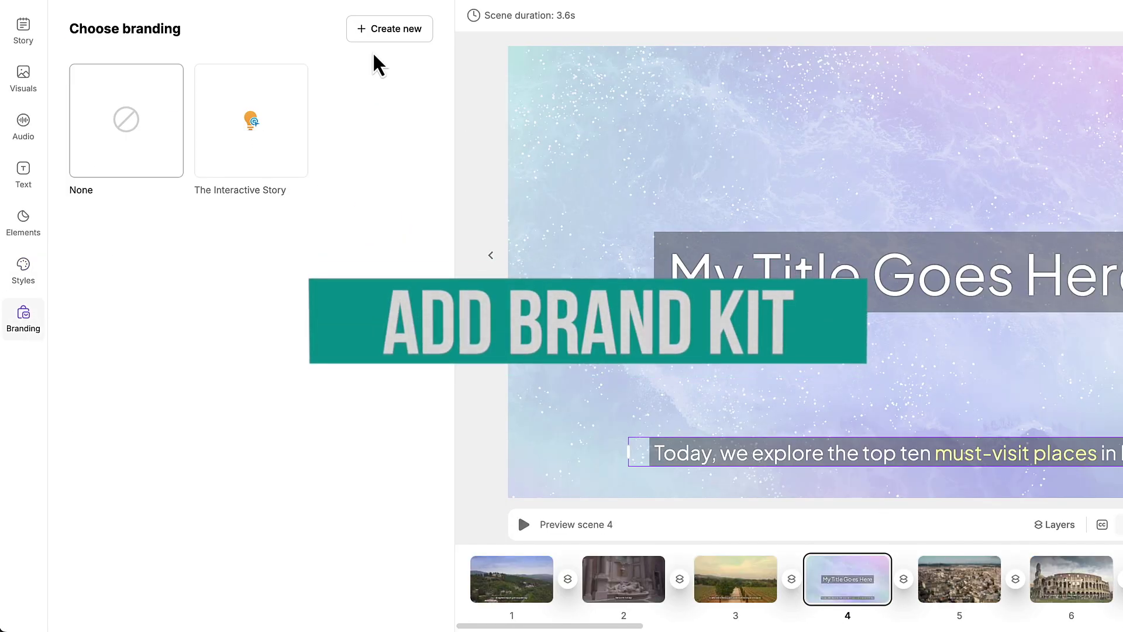
{"action": "left_click", "coordinate": [377, 36]}
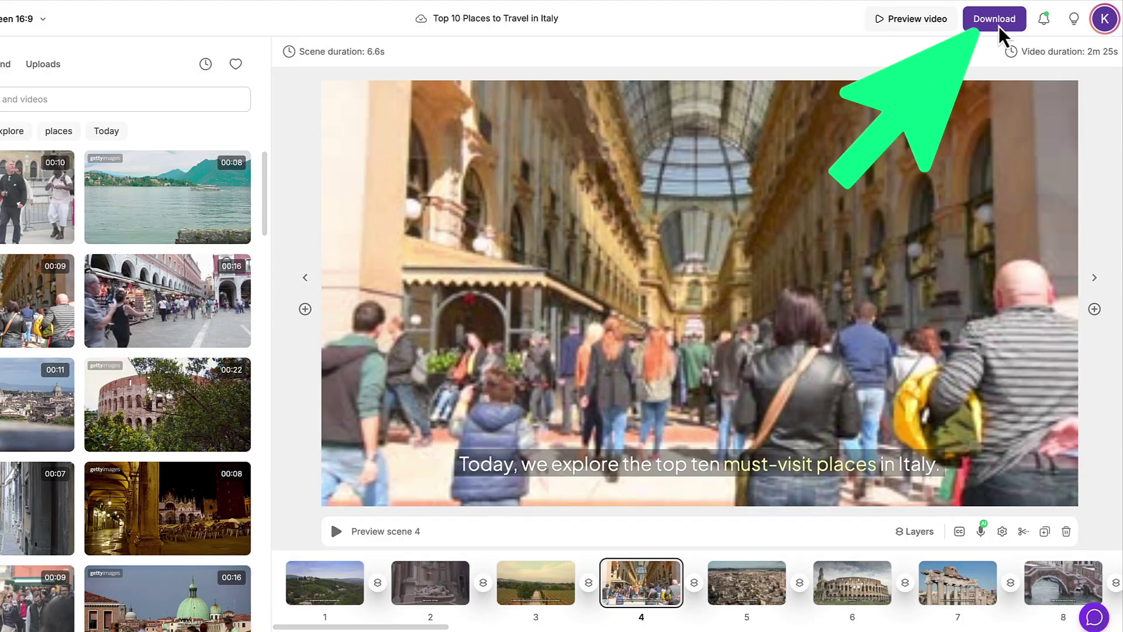
Step: Start the Italy video download and view Pictory's Starter, Professional, Team and Enterprise plans
{"action": "left_click", "coordinate": [995, 19]}
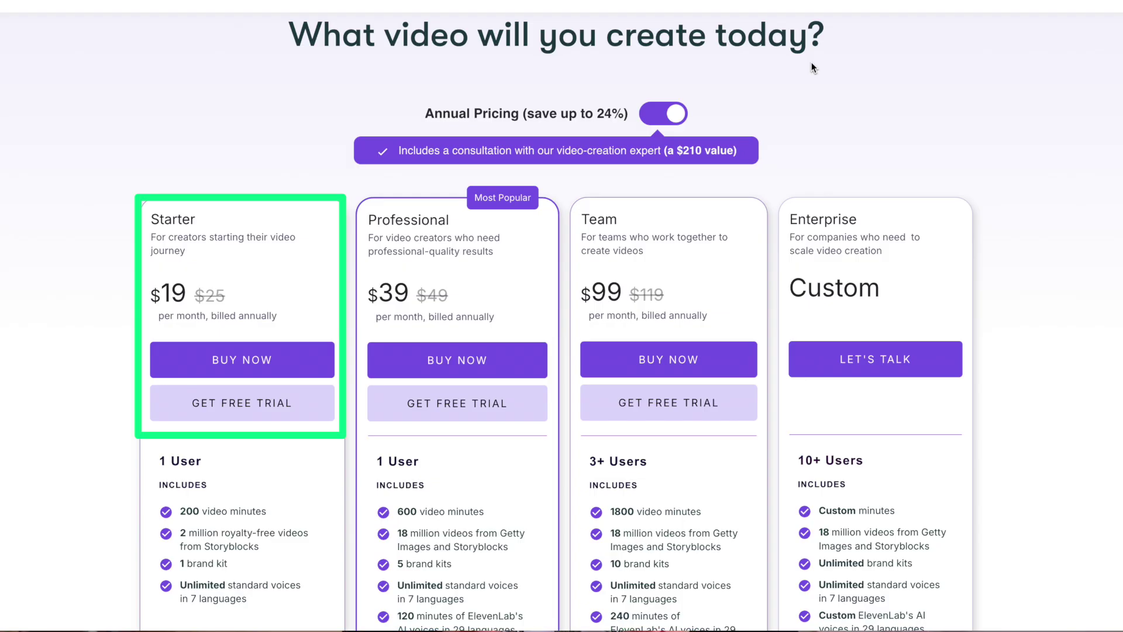
{"action": "scroll", "coordinate": [812, 66], "scroll_direction": "down", "scroll_amount": 3}
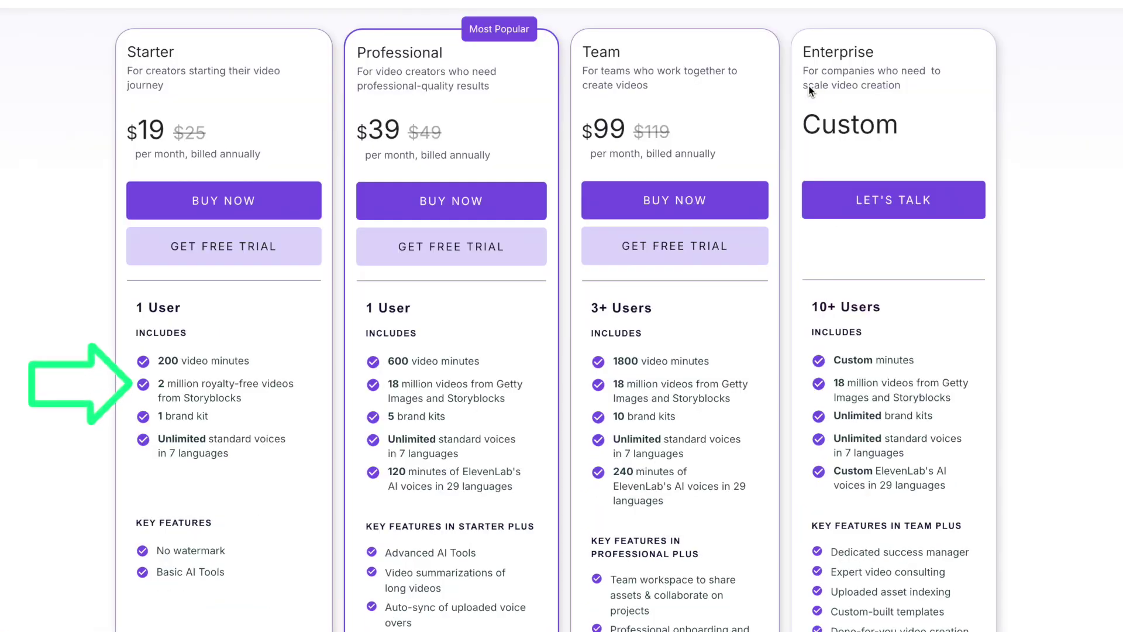